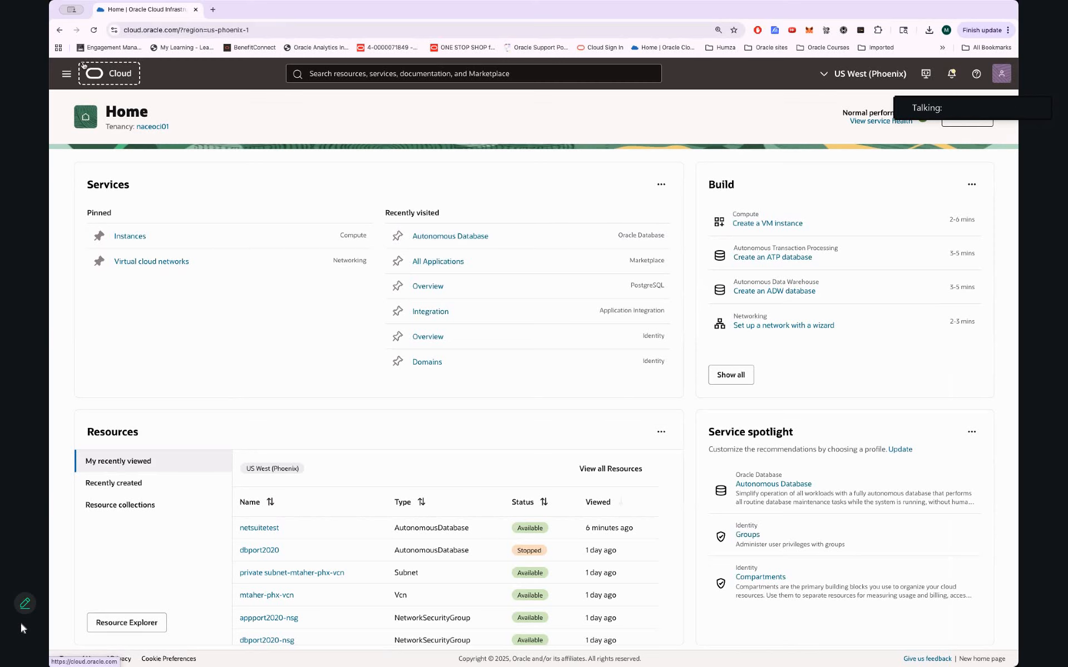
Open the Autonomous Database list under Oracle Database from the navigation menu
click(67, 78)
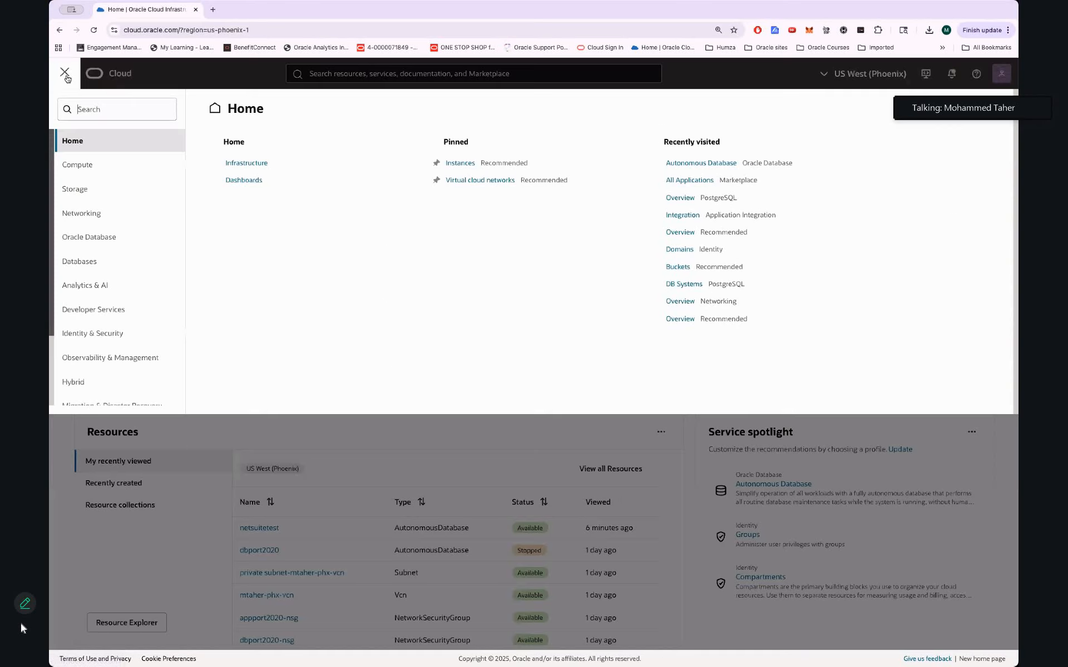
click(104, 235)
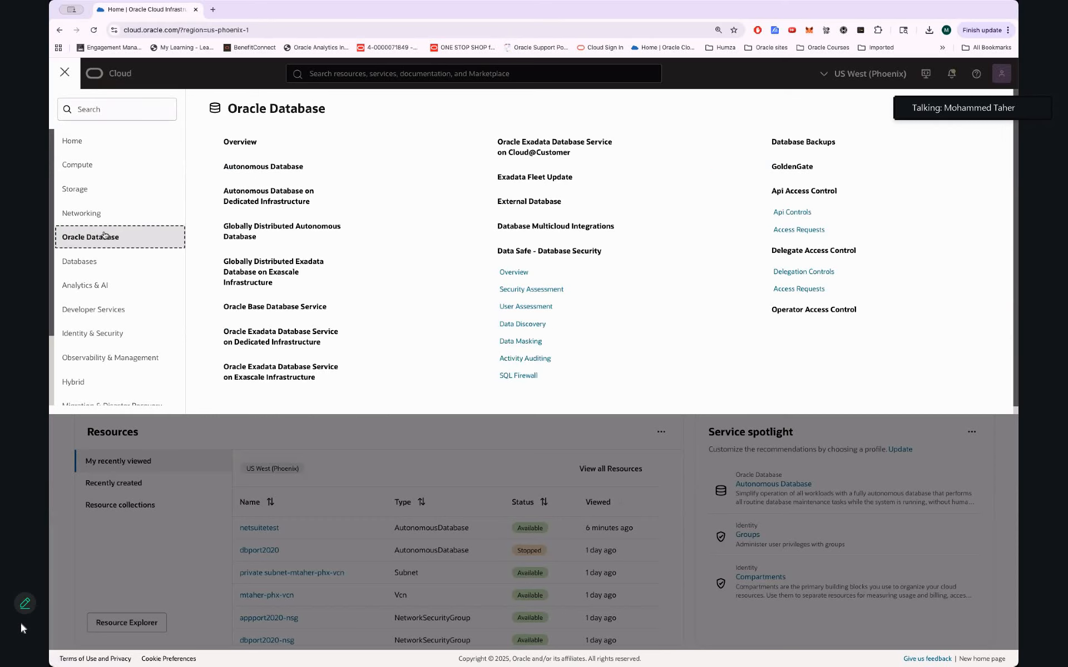
click(255, 173)
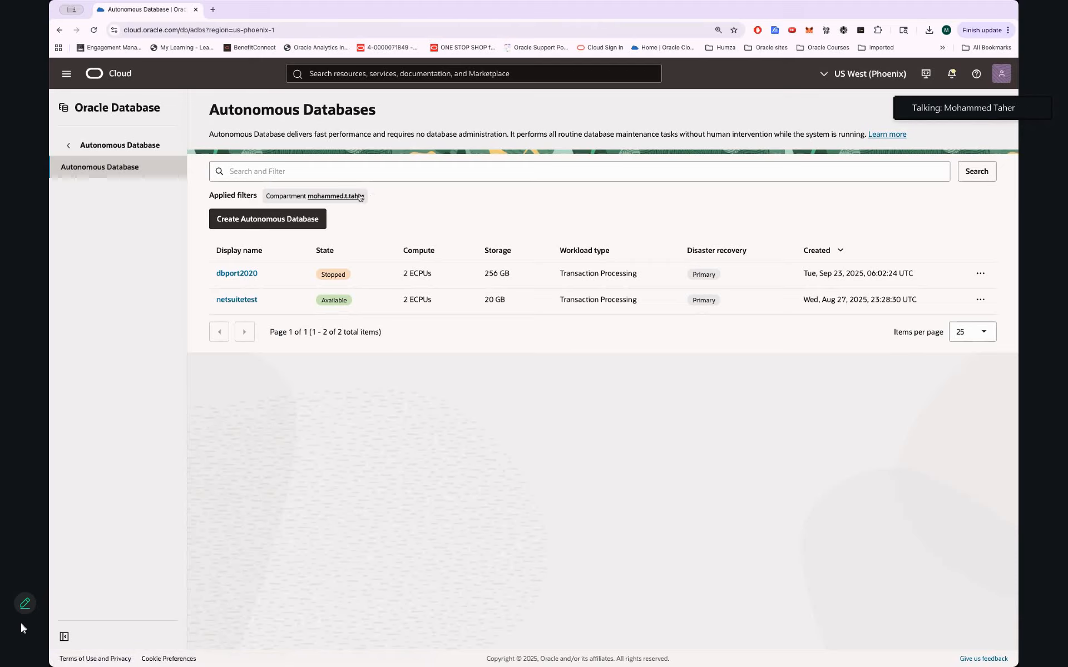
Open the details page of the netsuitetest autonomous database
drag(361, 198, 263, 199)
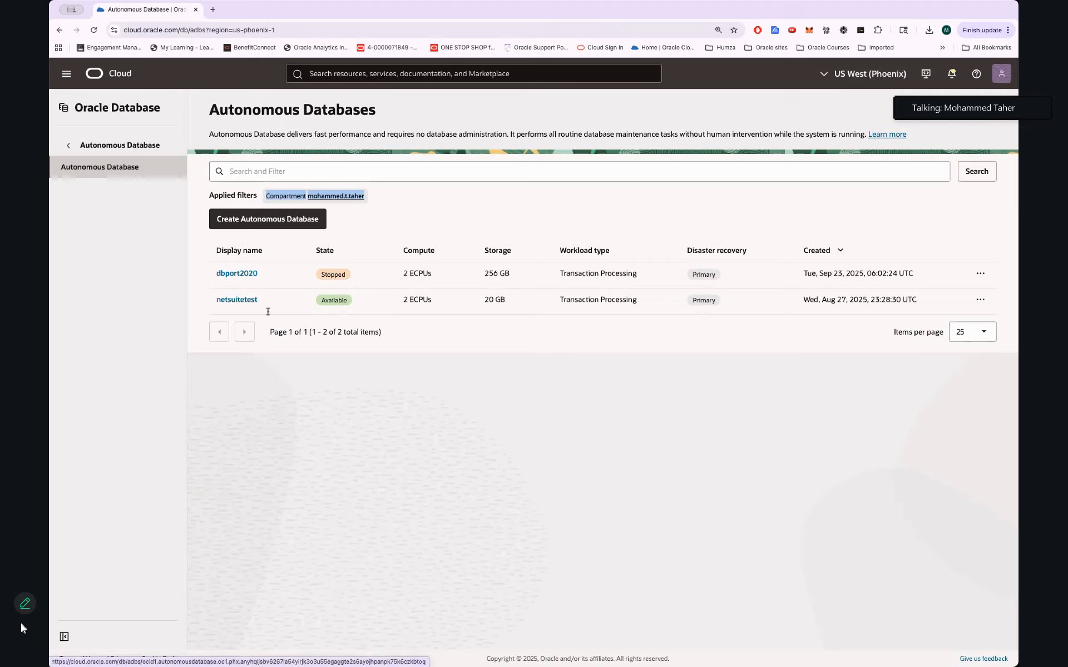
click(237, 300)
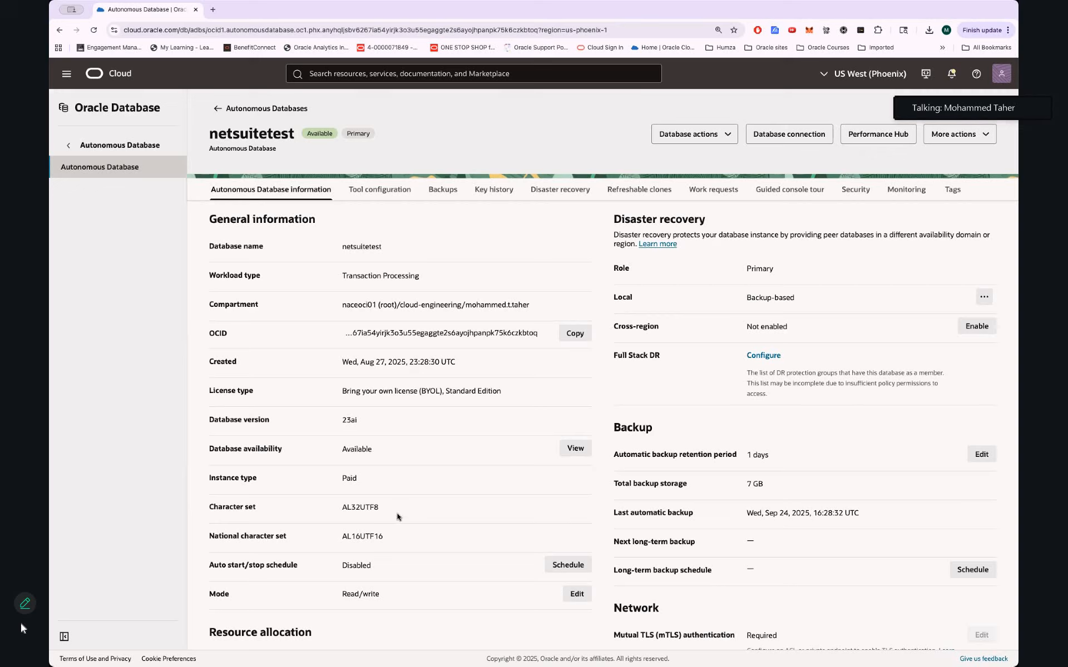
Open Performance Hub for the netsuitetest database
scroll(762, 340, down, 9)
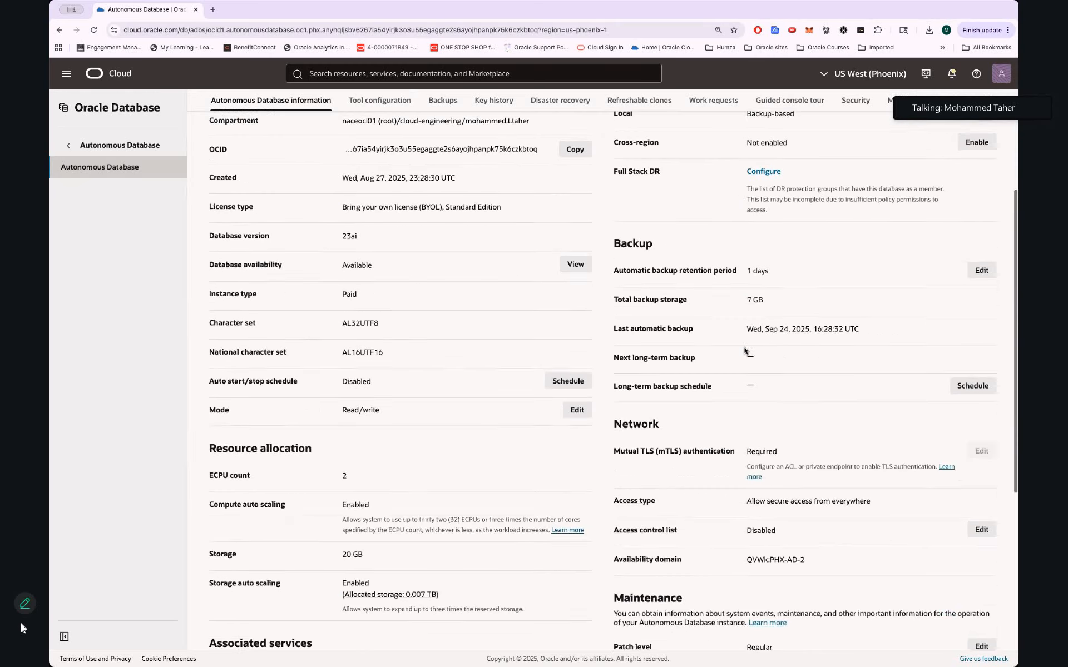
scroll(745, 350, up, 10)
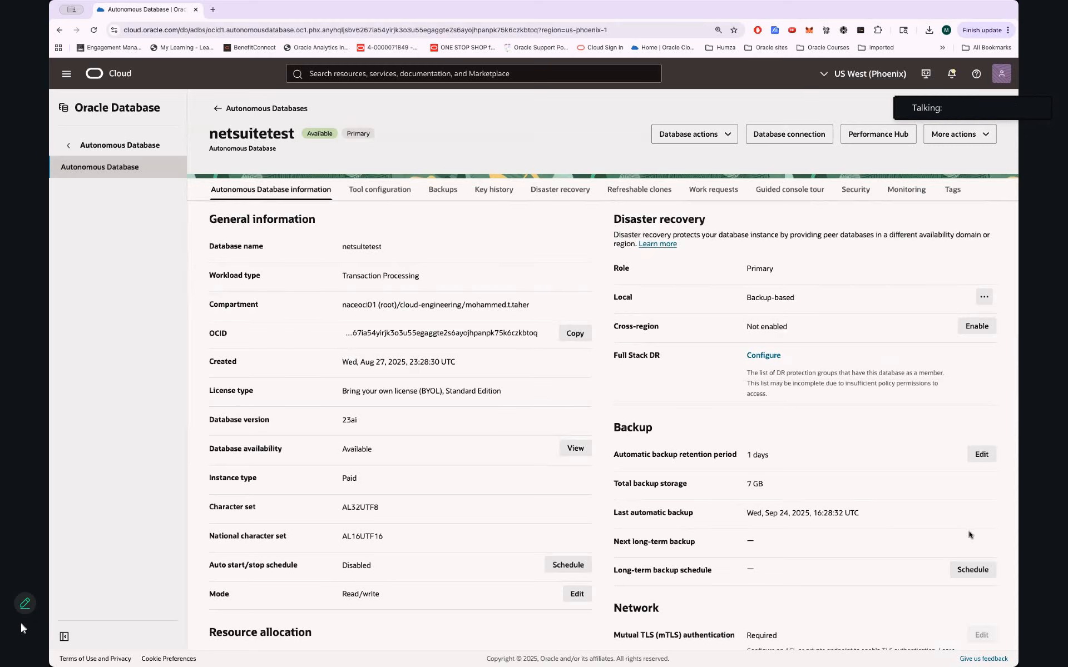
click(873, 137)
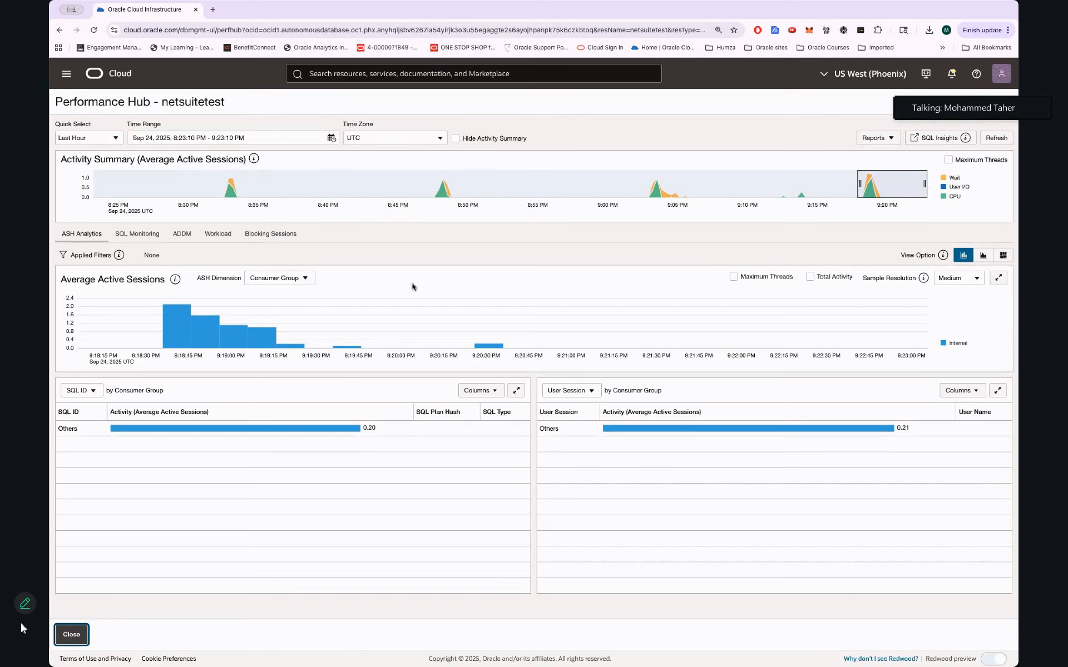
Browse the SQL Monitoring, ASH Analytics and Blocking Sessions views of Performance Hub
click(137, 234)
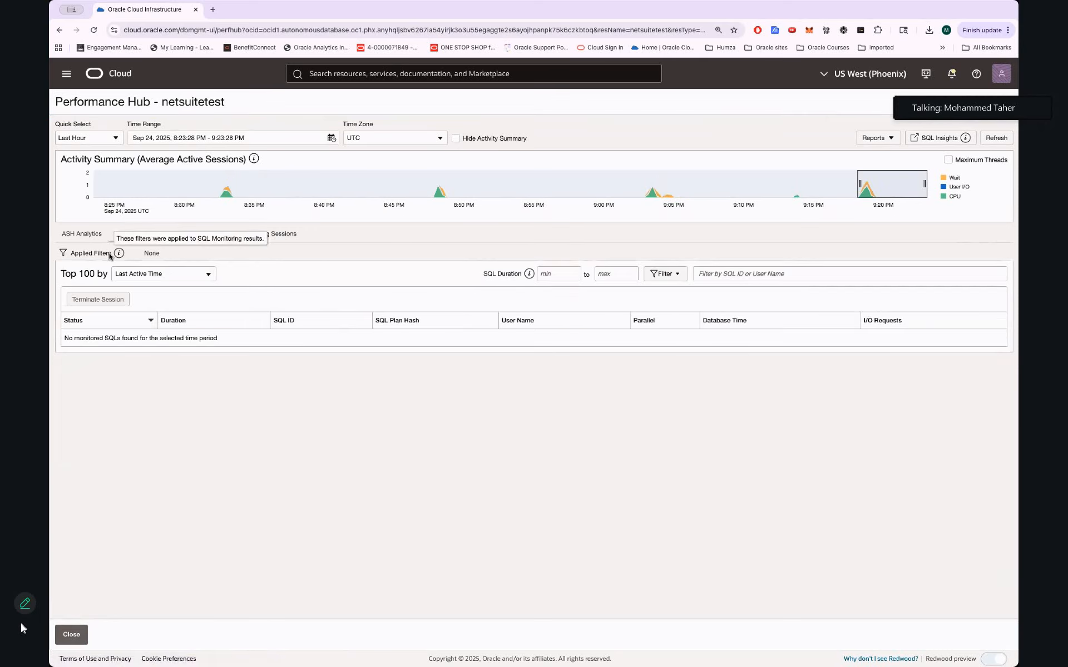
click(76, 231)
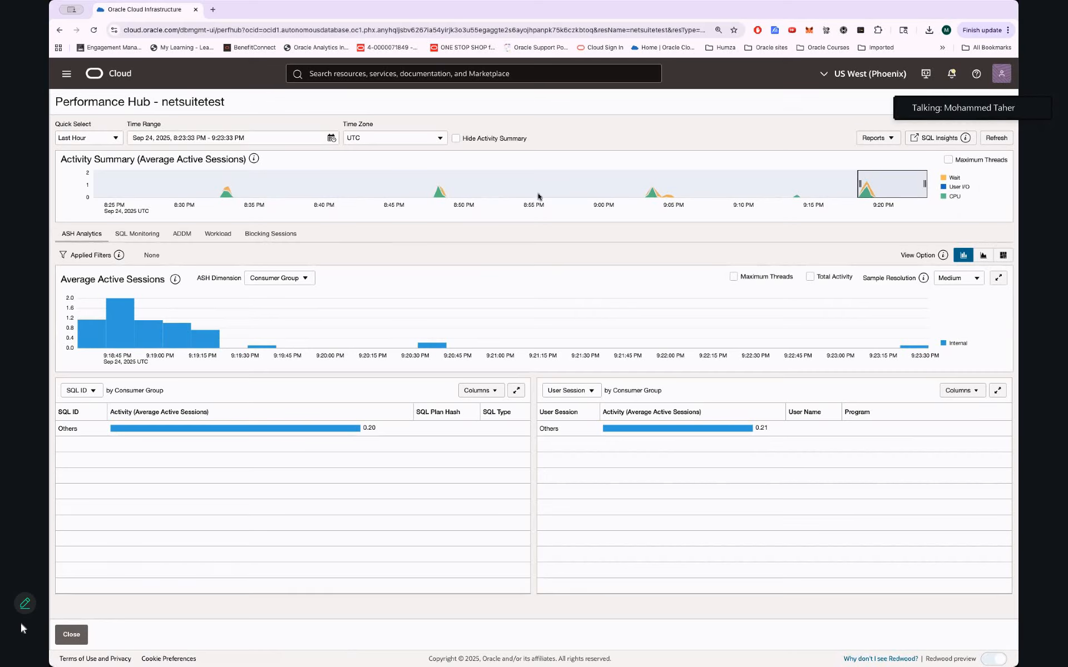
click(270, 235)
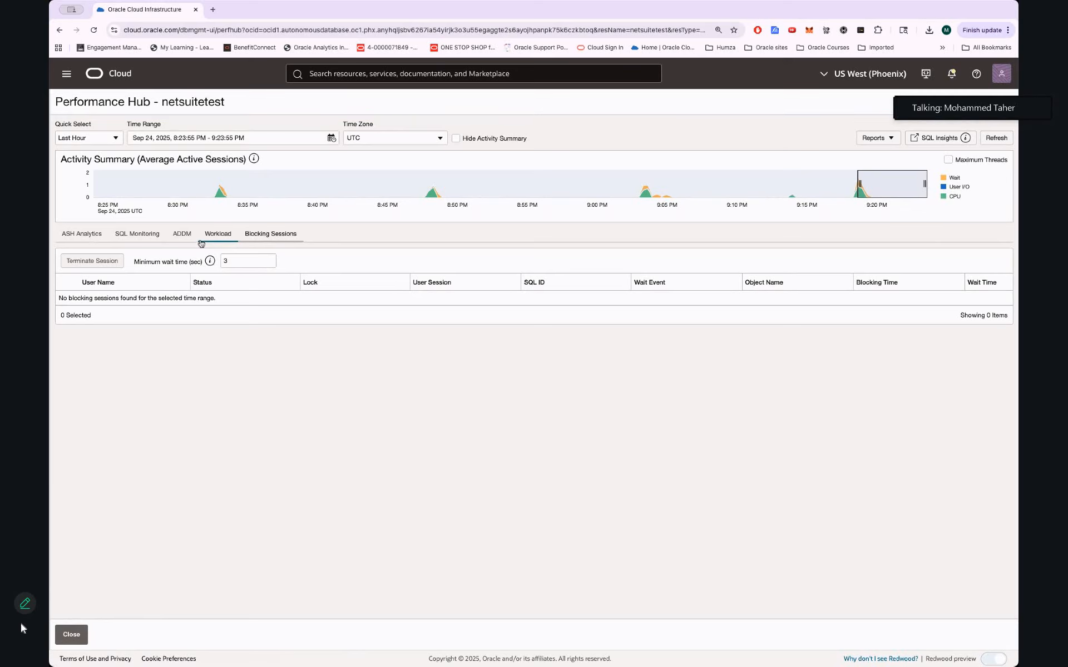
click(139, 236)
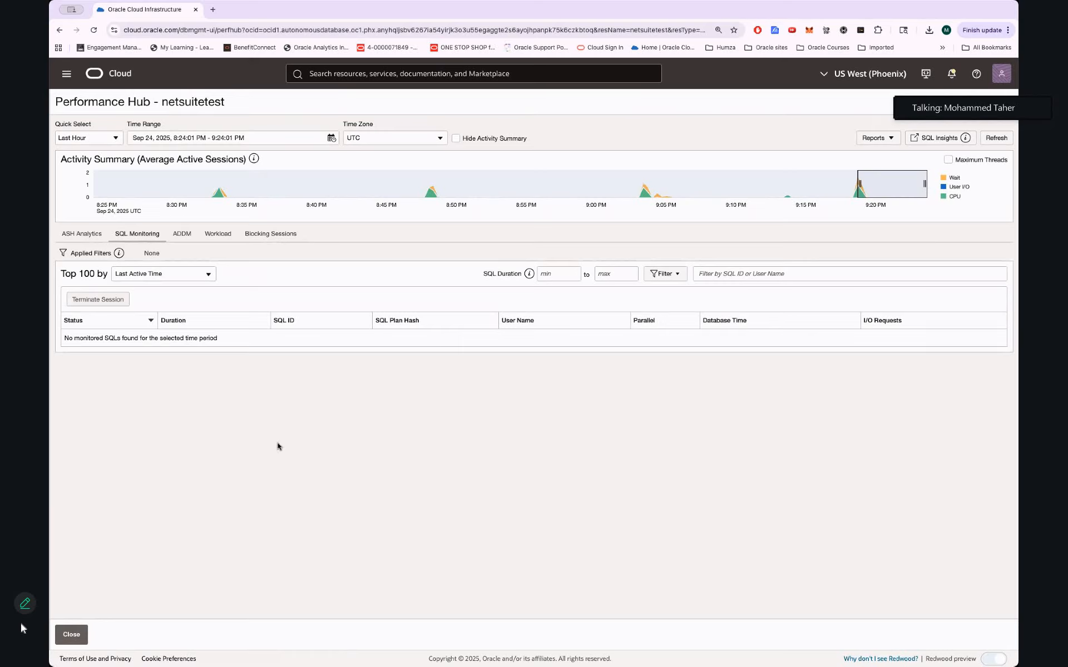
mouse_move(119, 254)
click(80, 236)
Open the Automatic Workload Repository report generator from Reports
click(888, 141)
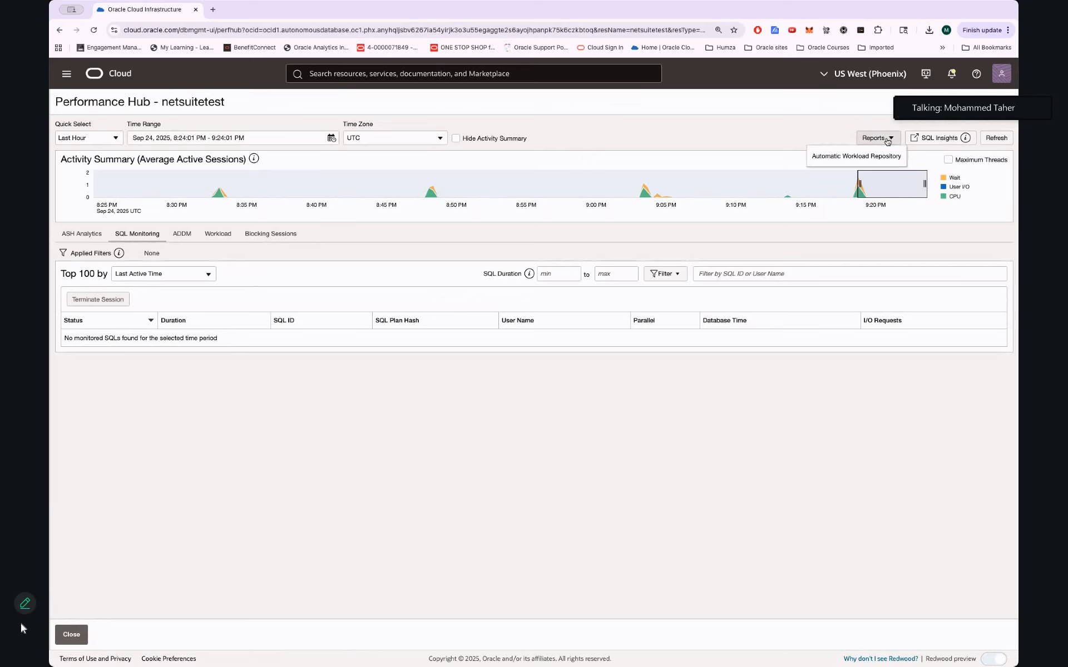
click(859, 157)
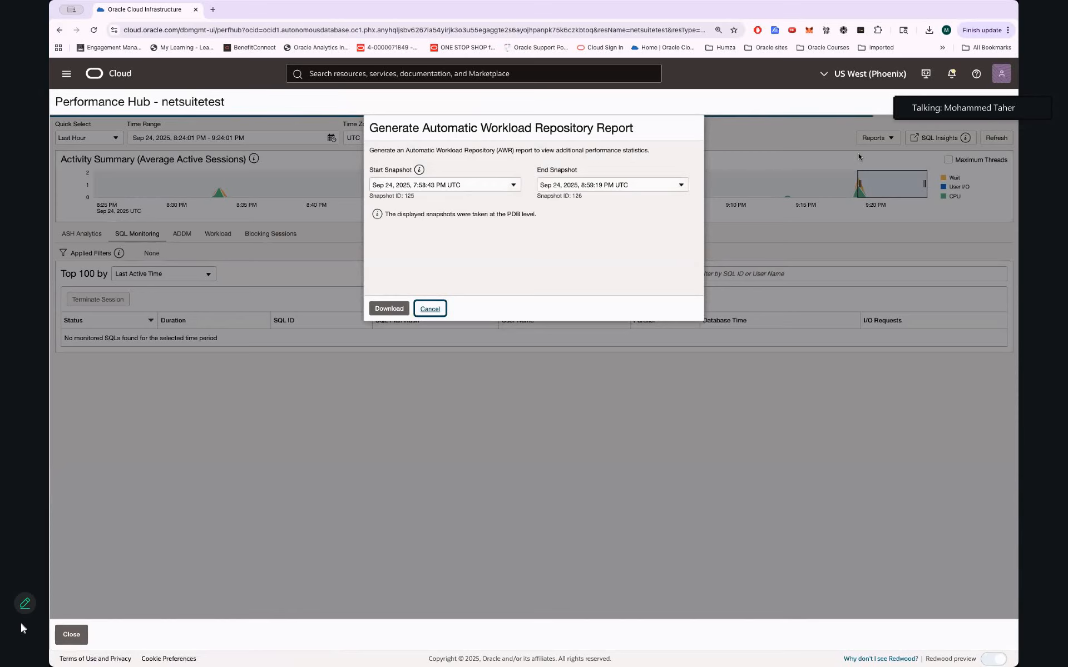
mouse_move(421, 168)
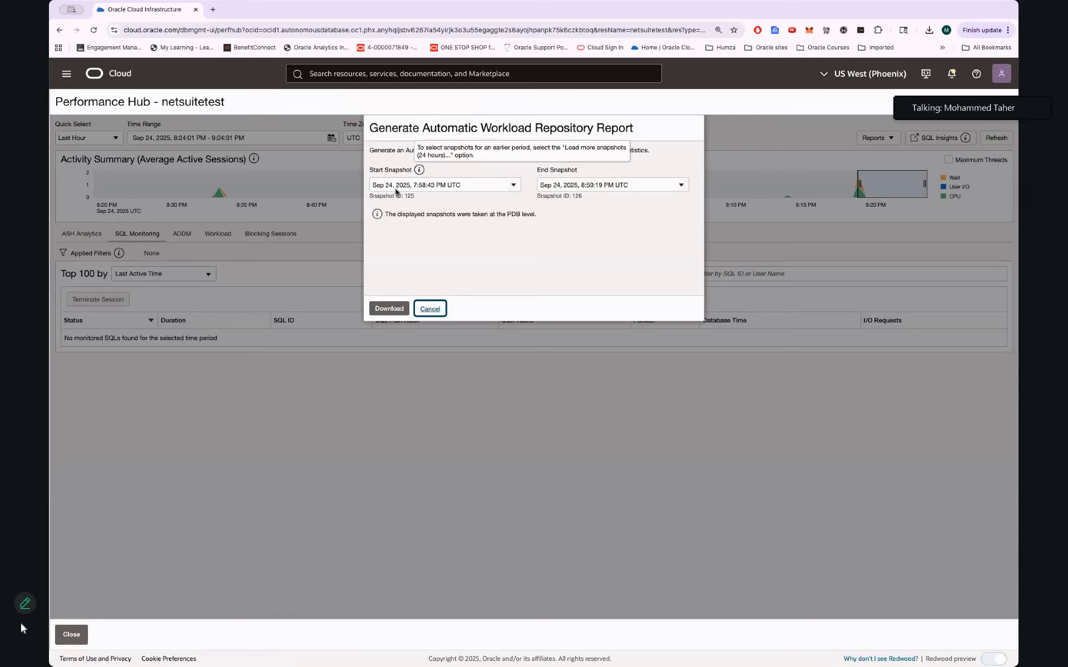
click(402, 216)
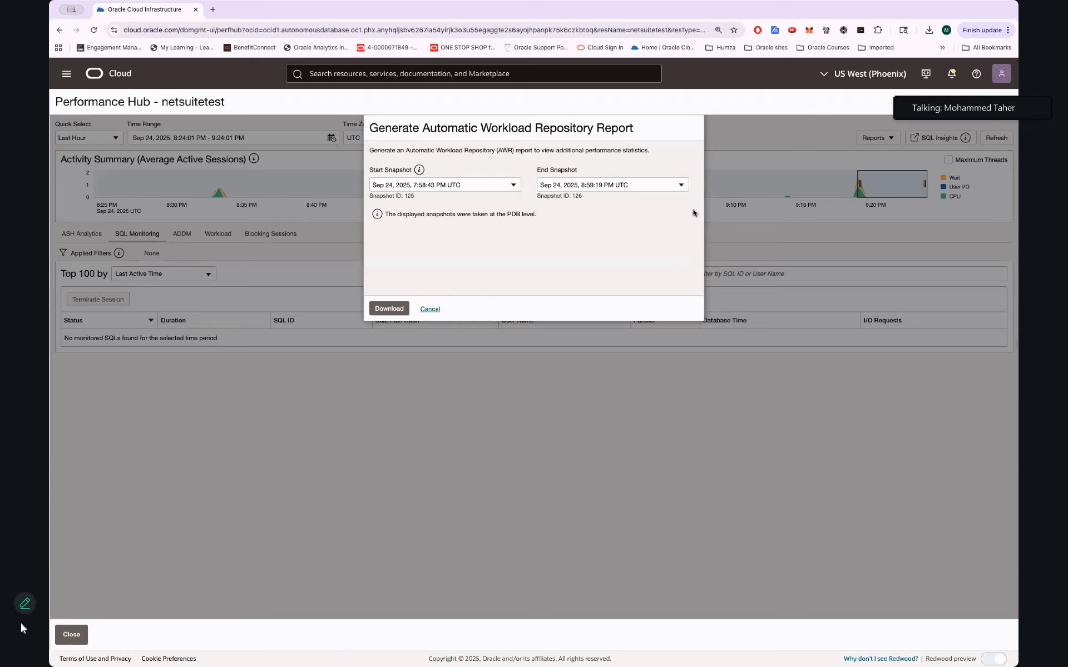
Load 24 more hours of snapshots into the start snapshot list
click(513, 185)
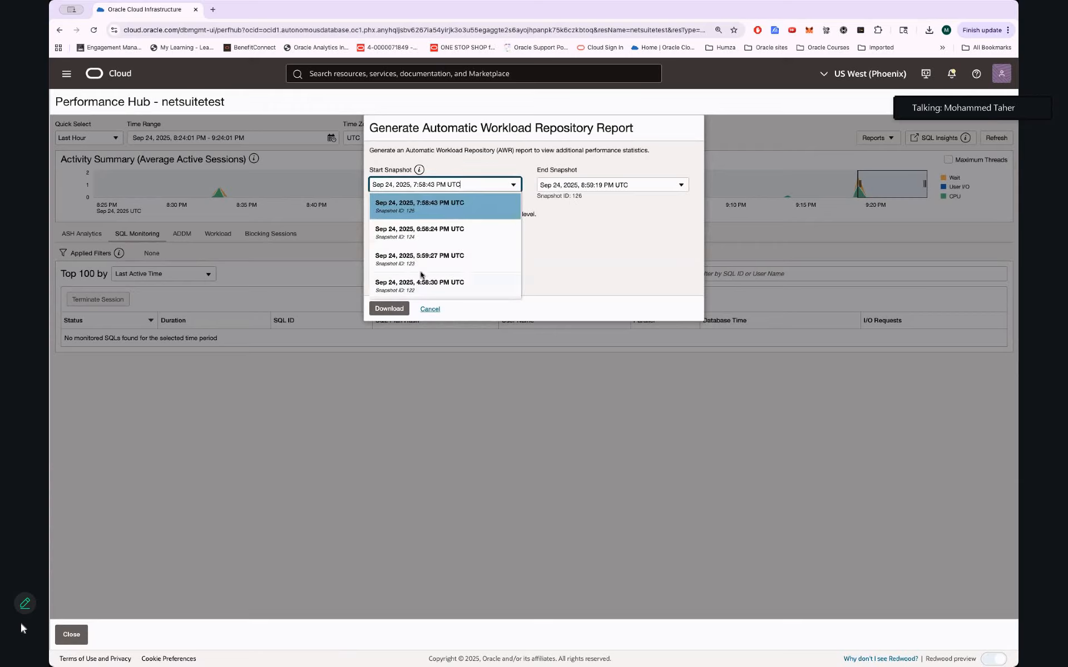
scroll(421, 275, down, 2)
scroll(421, 274, up, 2)
scroll(421, 275, down, 5)
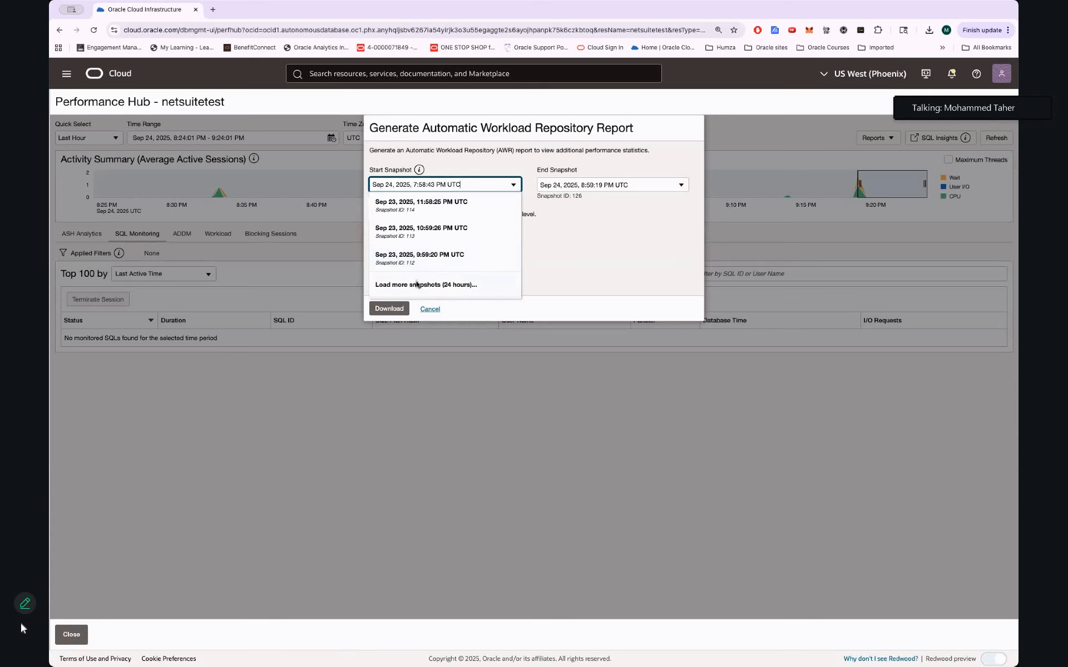
click(419, 284)
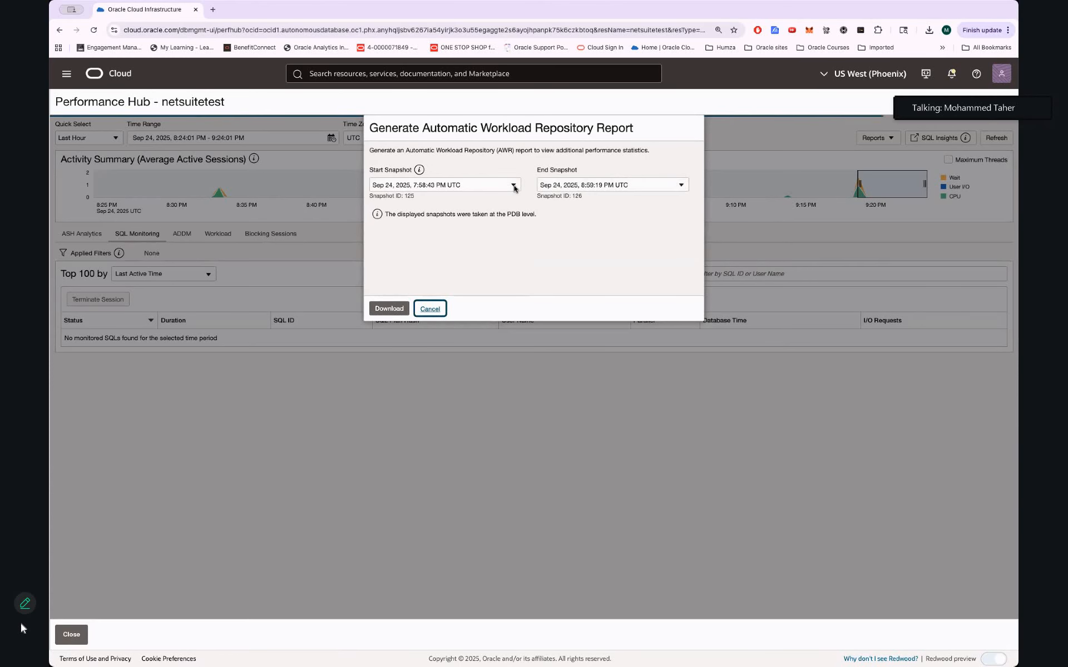
Set the start snapshot to Sep 24, 2025, 7:58:43 PM UTC
click(513, 185)
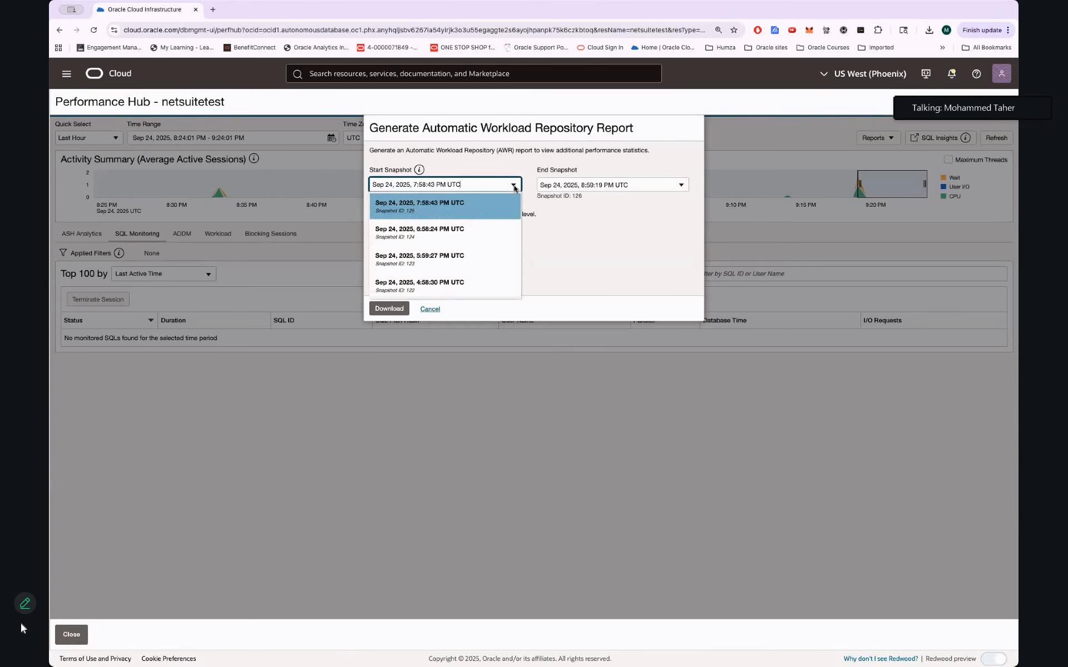
scroll(474, 279, down, 10)
scroll(474, 279, down, 1)
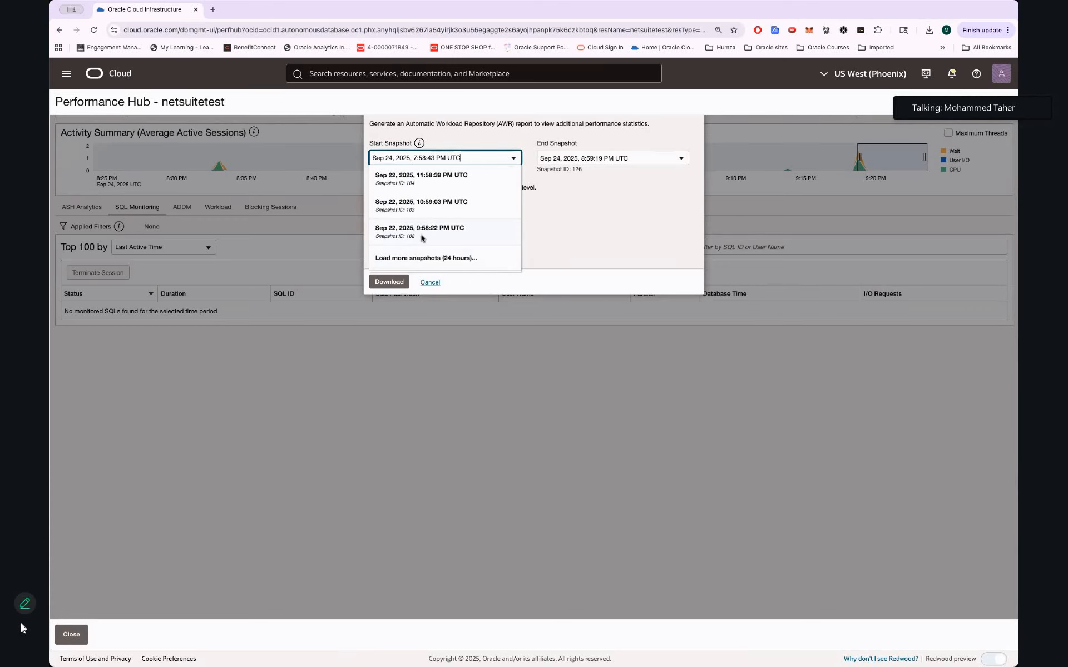
scroll(421, 238, up, 2)
scroll(421, 239, down, 2)
scroll(428, 219, up, 10)
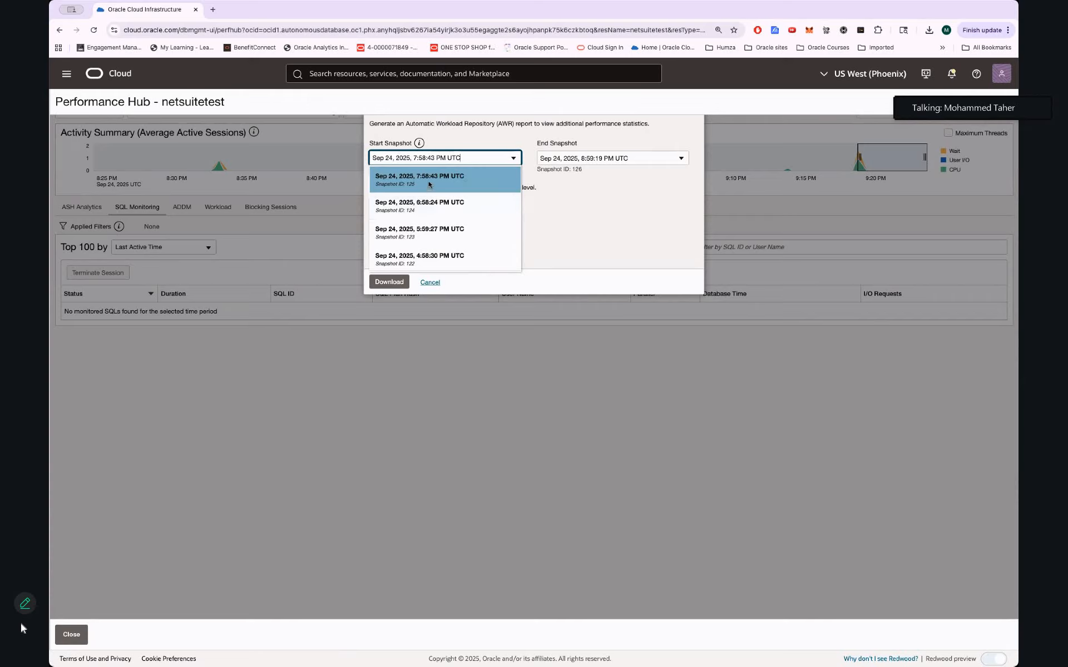
click(429, 184)
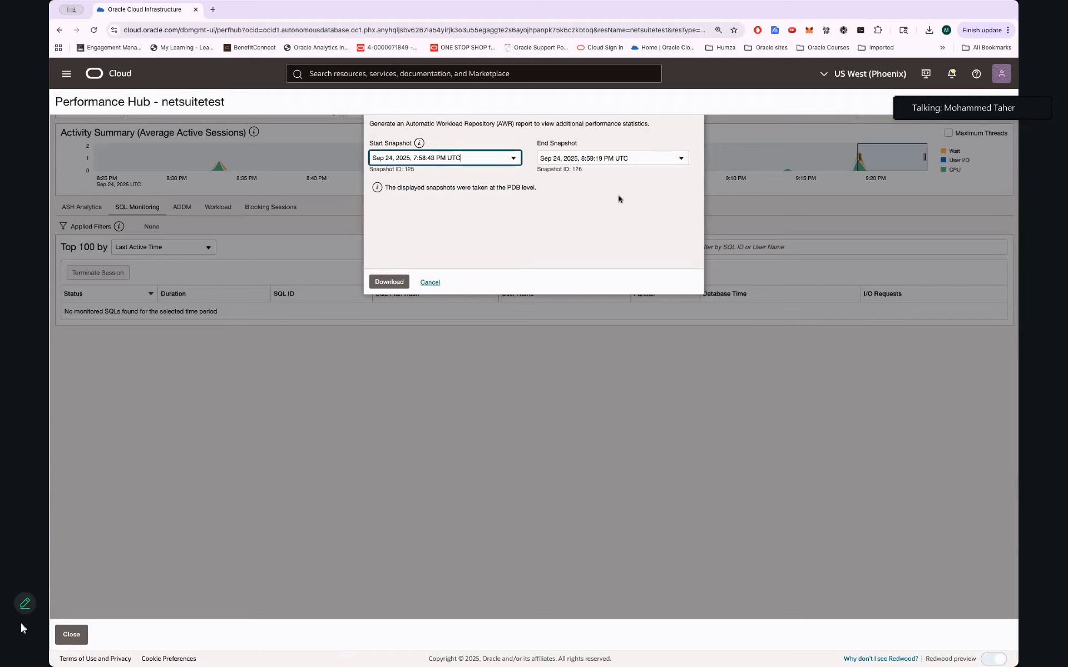
double_click(408, 170)
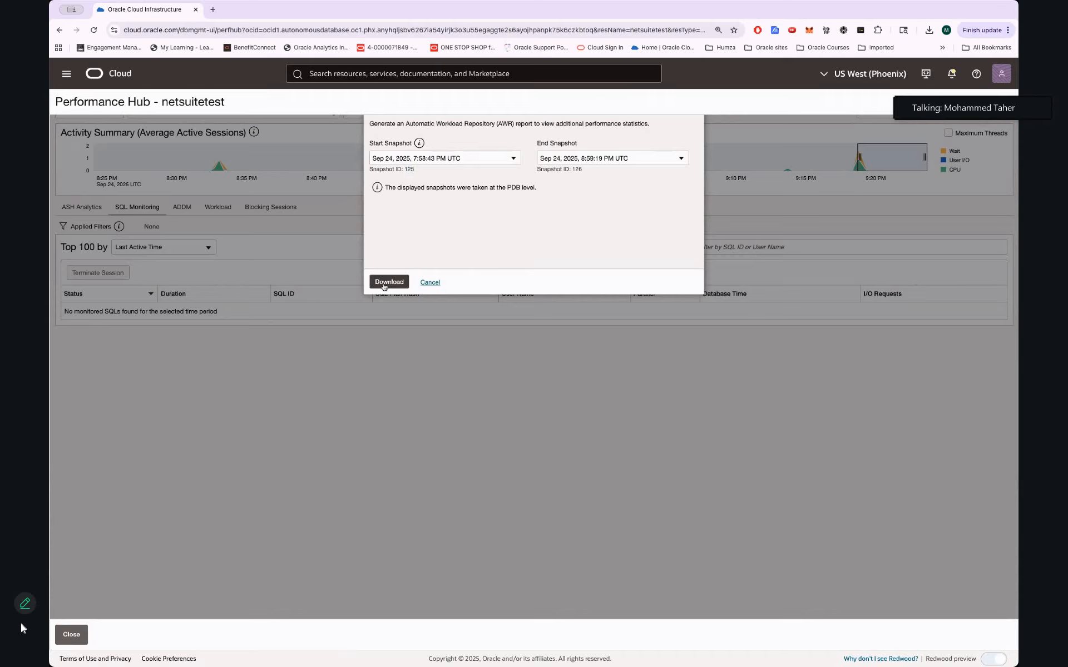
Download the AWR report and open the downloaded HTML file
click(384, 282)
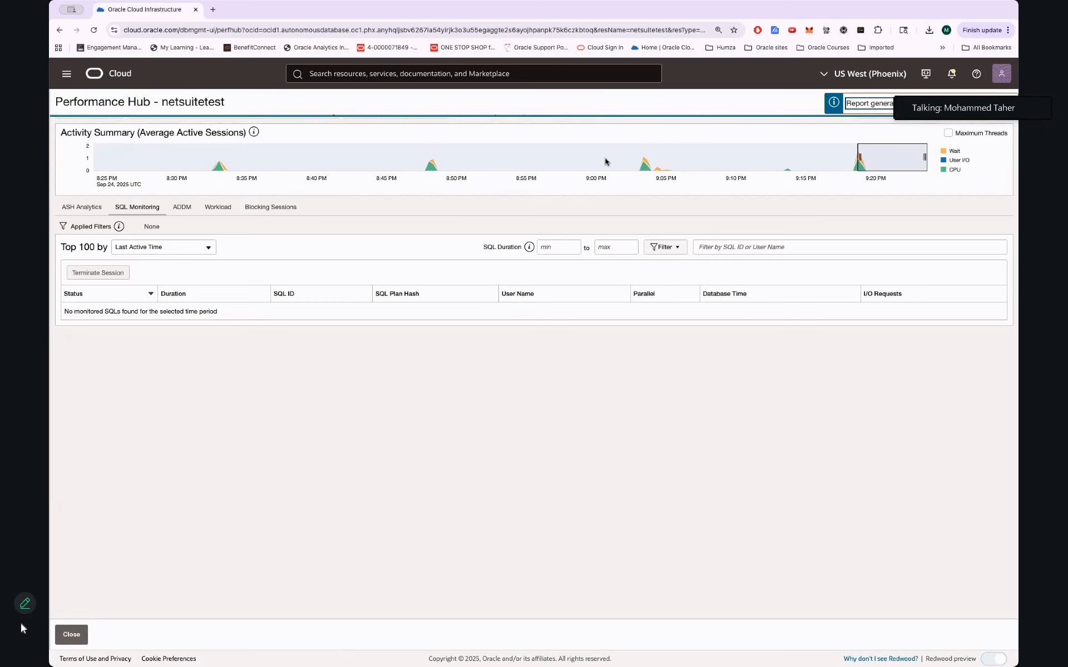
click(862, 54)
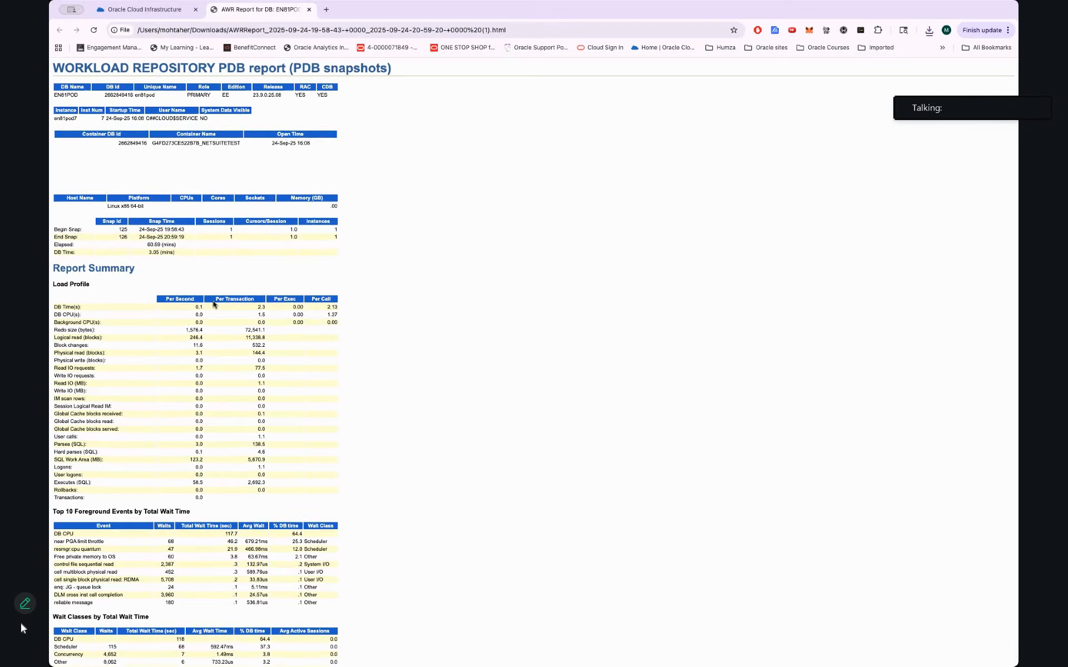
Scroll through the AWR report's SQL statistics and select the report's file path in the address bar
scroll(214, 303, down, 15)
scroll(214, 304, down, 20)
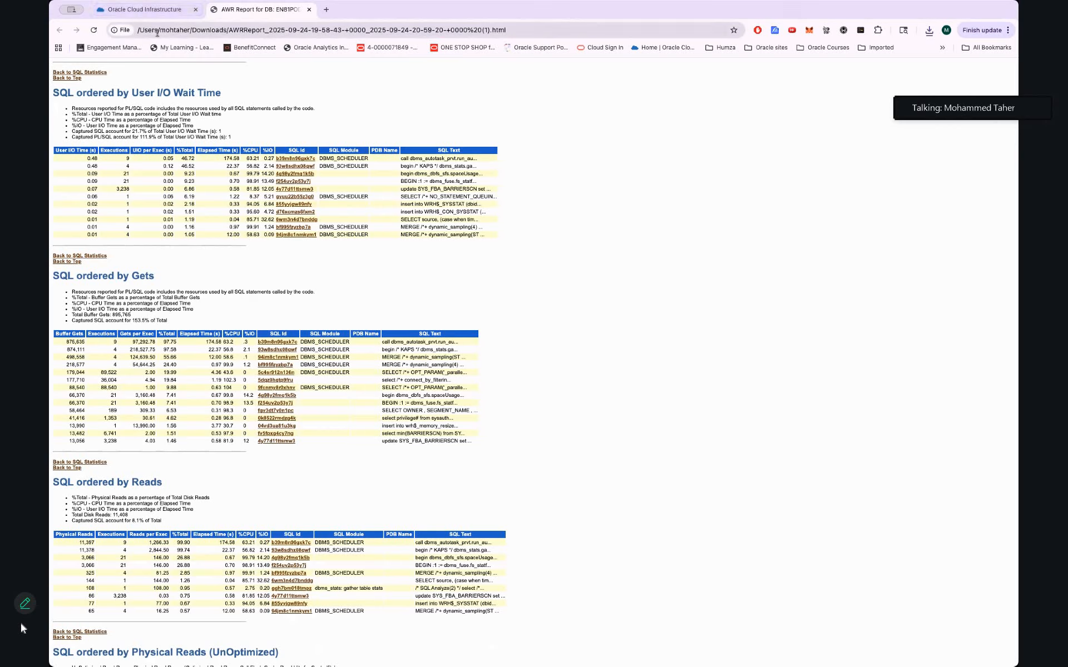
double_click(178, 30)
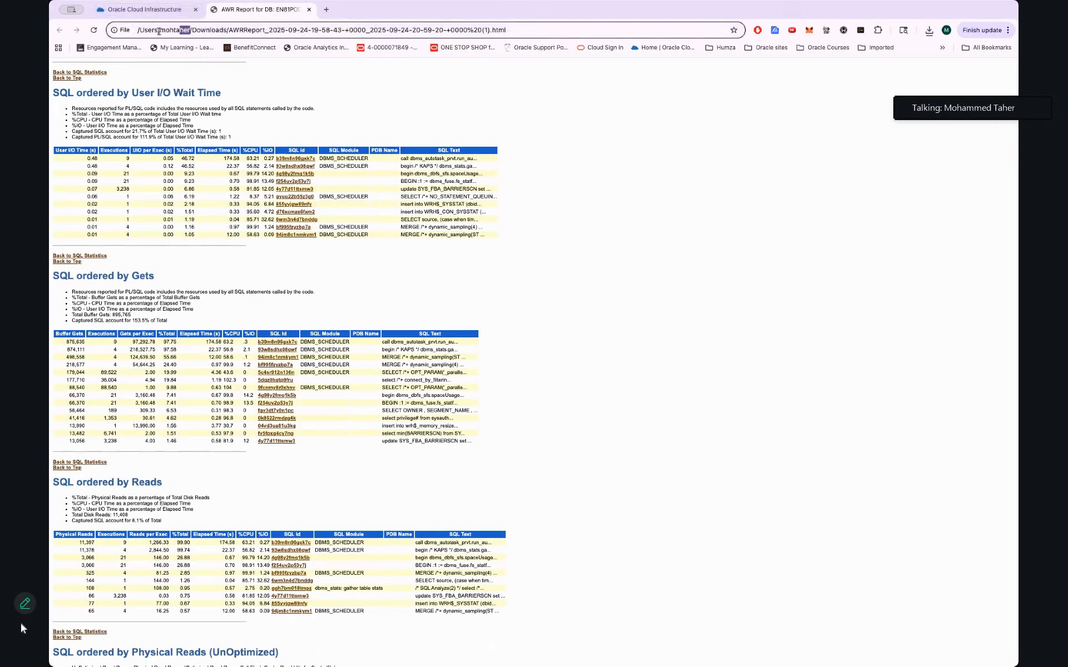
drag(543, 32, 323, 54)
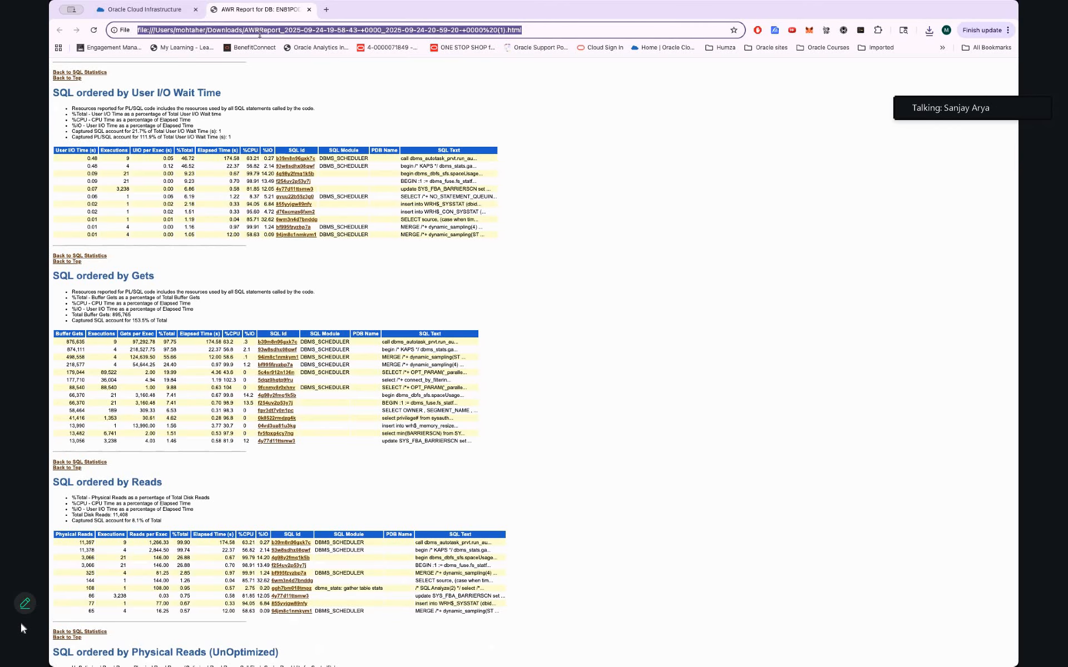